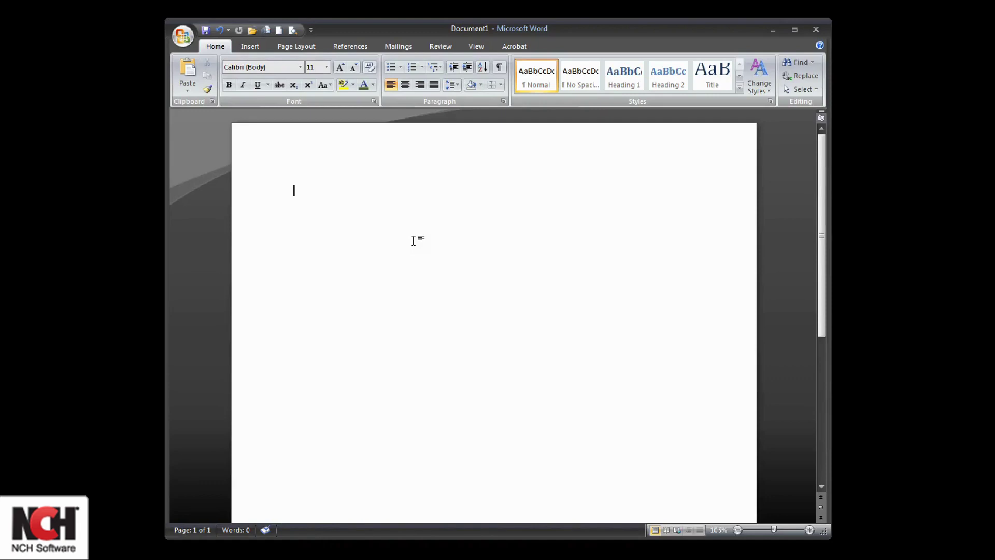
- Type FMT to expand the formatted example sentence with its color, bold, italic and underline bullets
text(FMT)
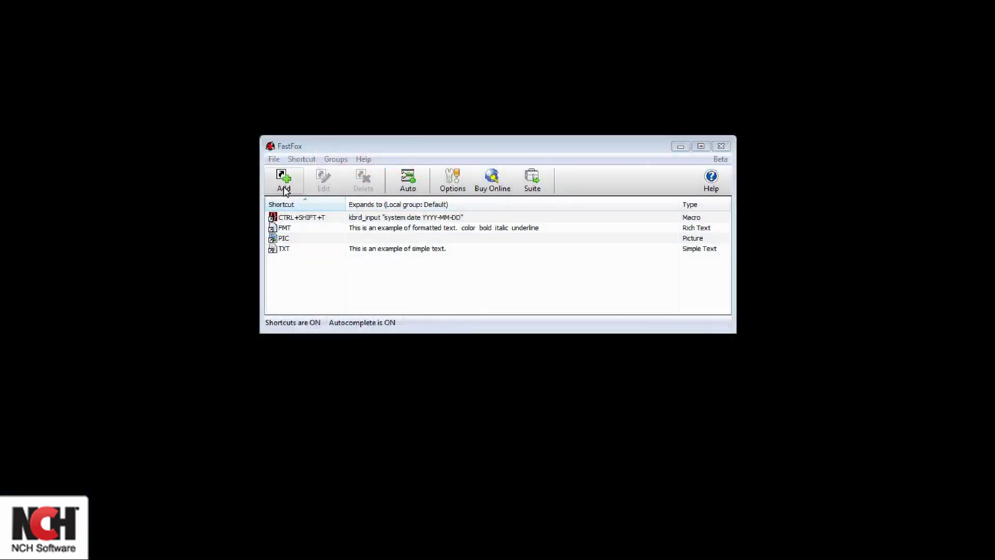
- Create rich-text shortcut esig with three lines: 'Kind Regards,', the sender's name, and a phone number
click(283, 185)
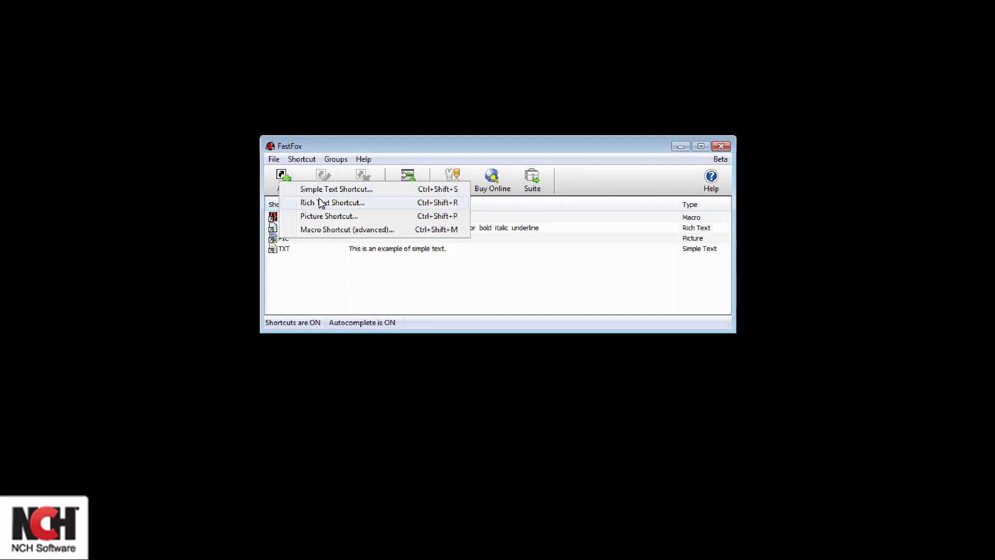
click(321, 205)
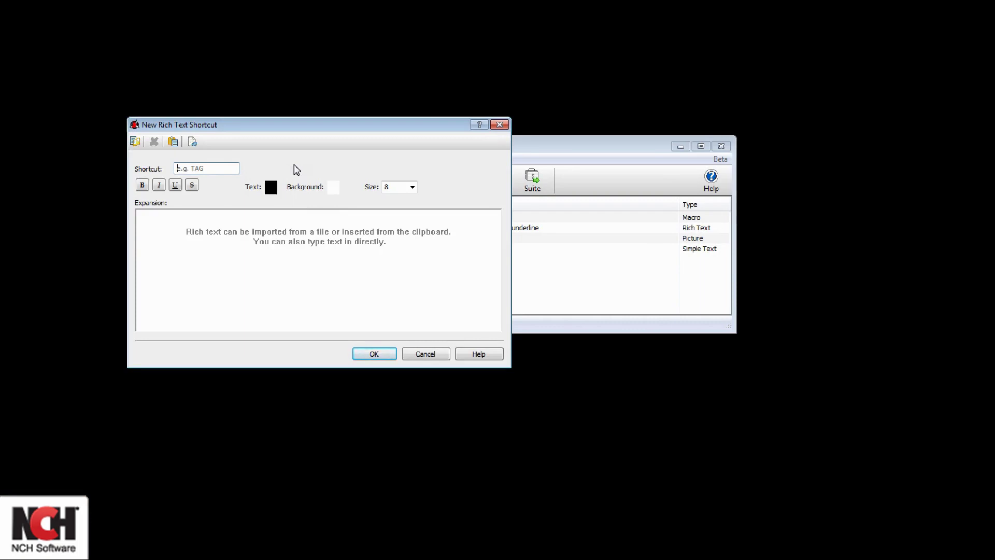
text(esig)
click(149, 233)
text(Kind Re)
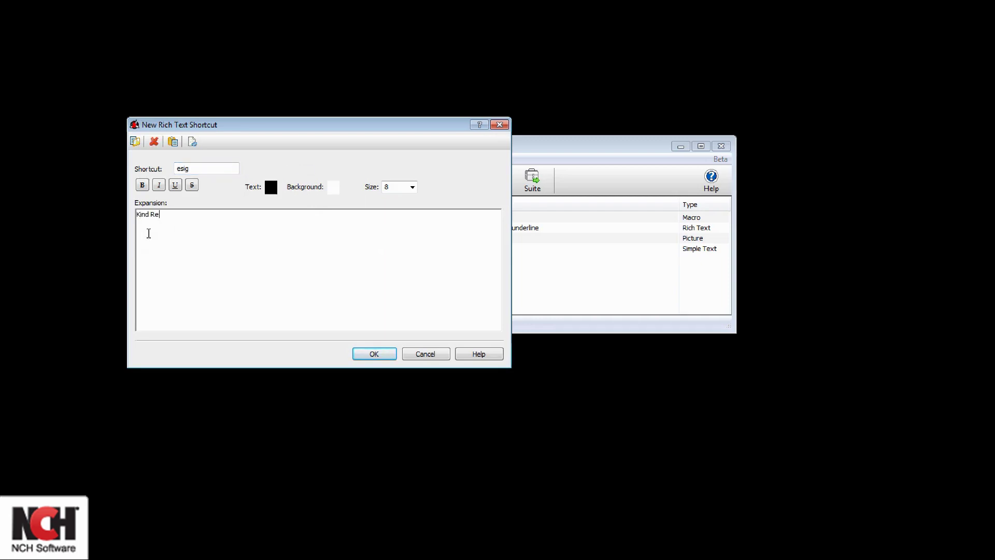
text(gards,)
key(Return)
text(Jill Smith)
key(Return)
text(ph)
text(. 7)
text(555)
text() 555)
text(-5555)
- Make the name bold at size 10 and save the esig shortcut
drag(162, 223, 137, 223)
click(142, 185)
click(412, 187)
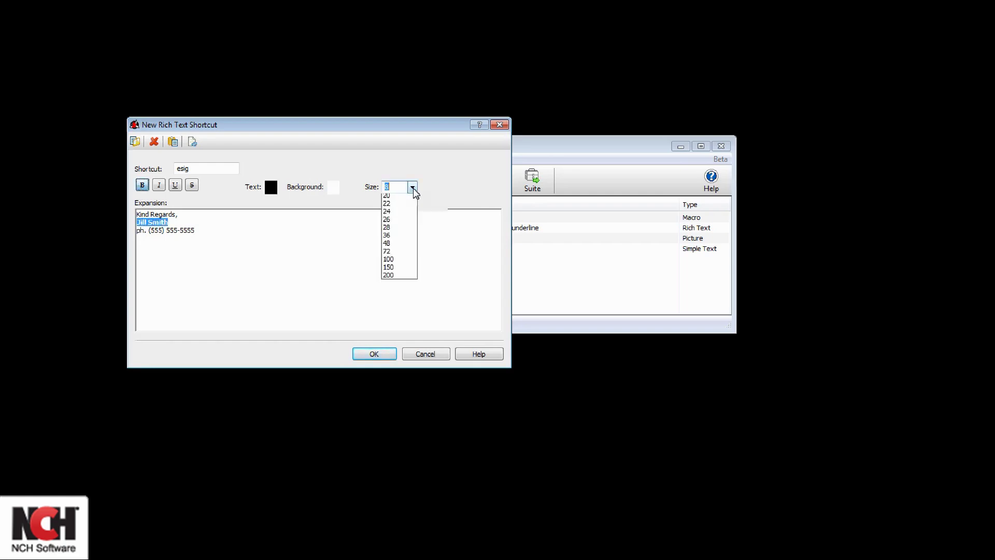
click(407, 214)
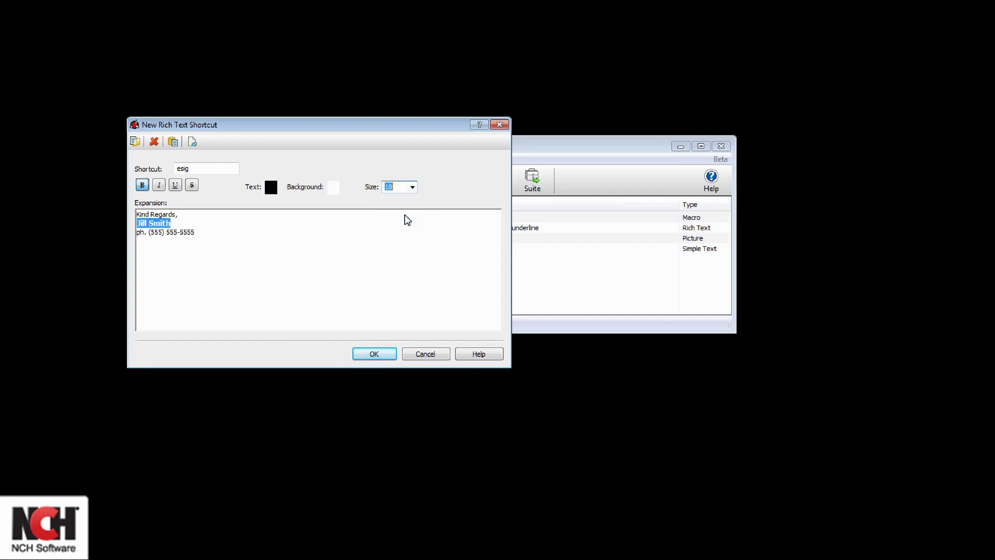
click(323, 261)
click(383, 353)
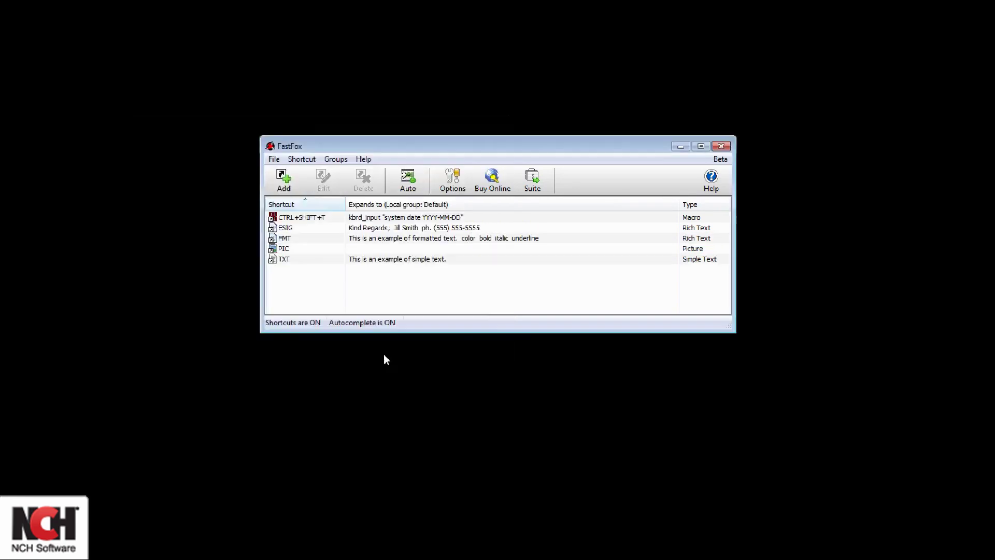
- Expand esig into the signature in Word, then switch FastFox Autocomplete on
text(esig)
click(400, 185)
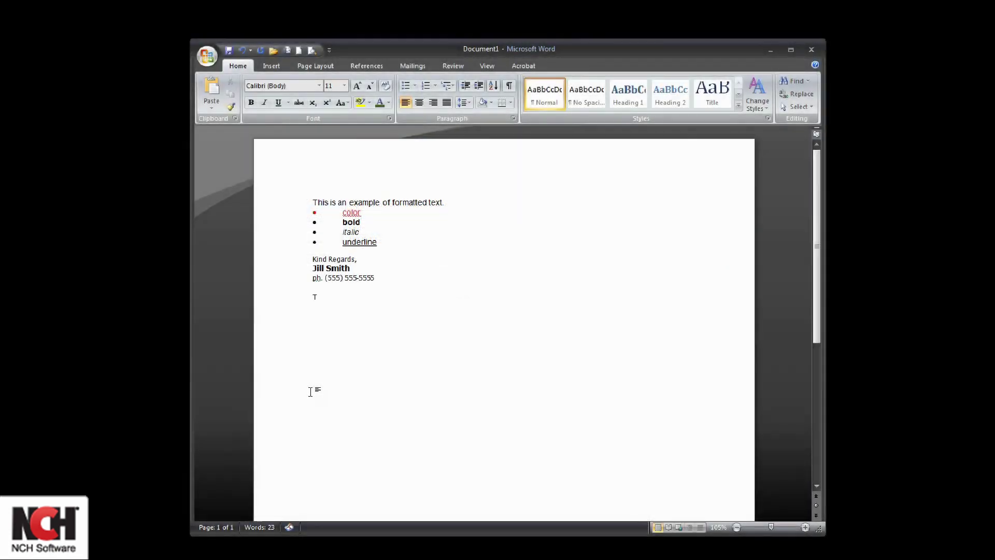
- Type 'Thank you for contacting our company', then auto-complete it from 'Thank you' and browse other suggestions
text(hank you for contacting our co)
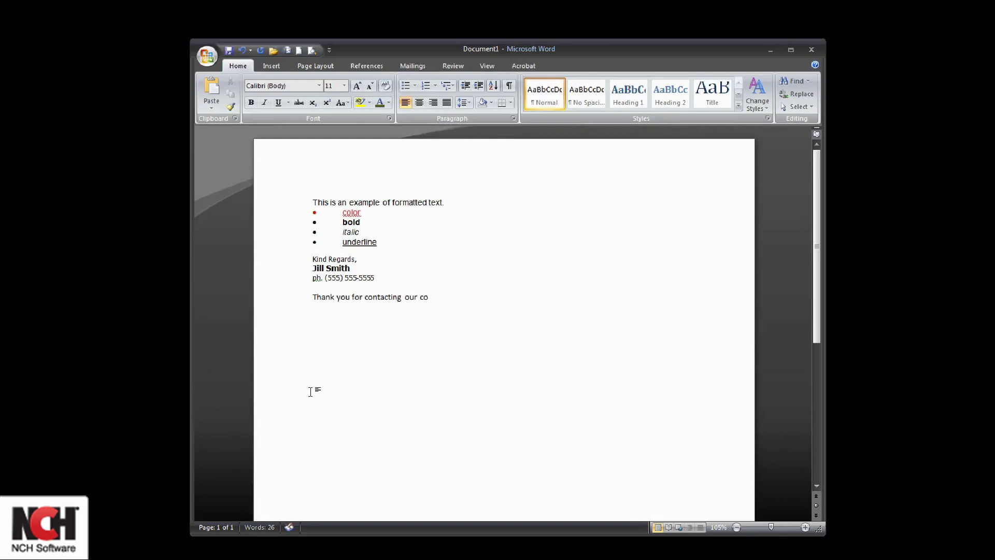
text(mpany)
key(Return)
text(Thank you)
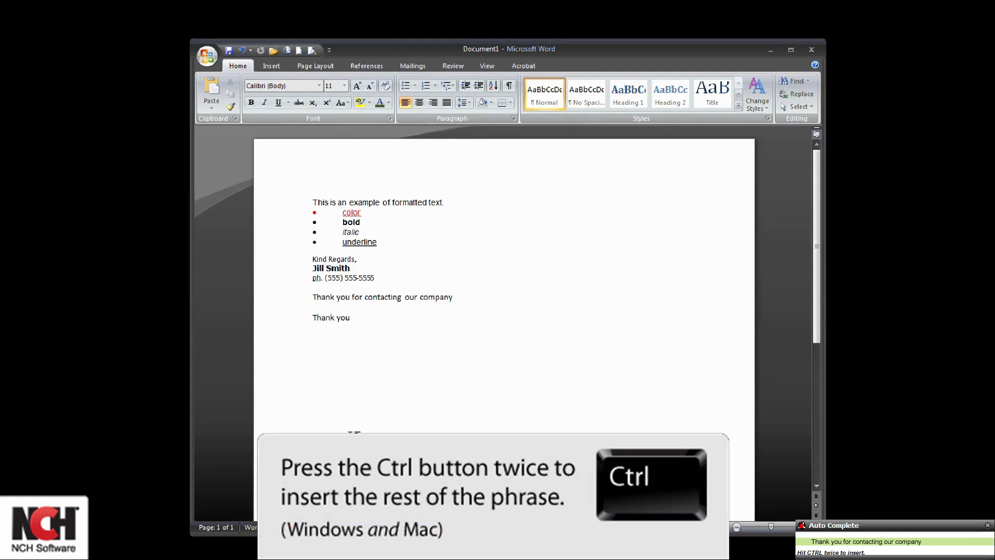
key(ctrl)
key(ctrl)
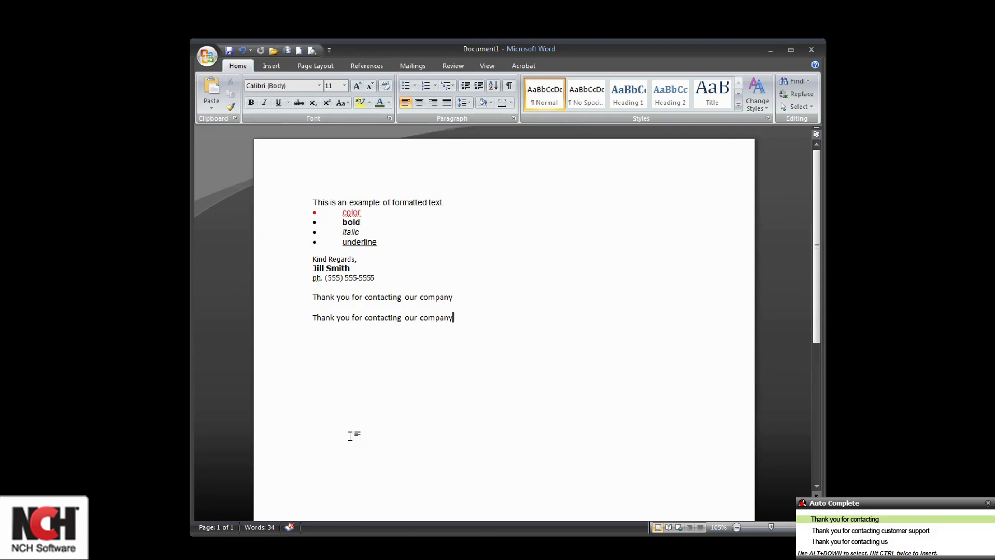
key(alt+Down)
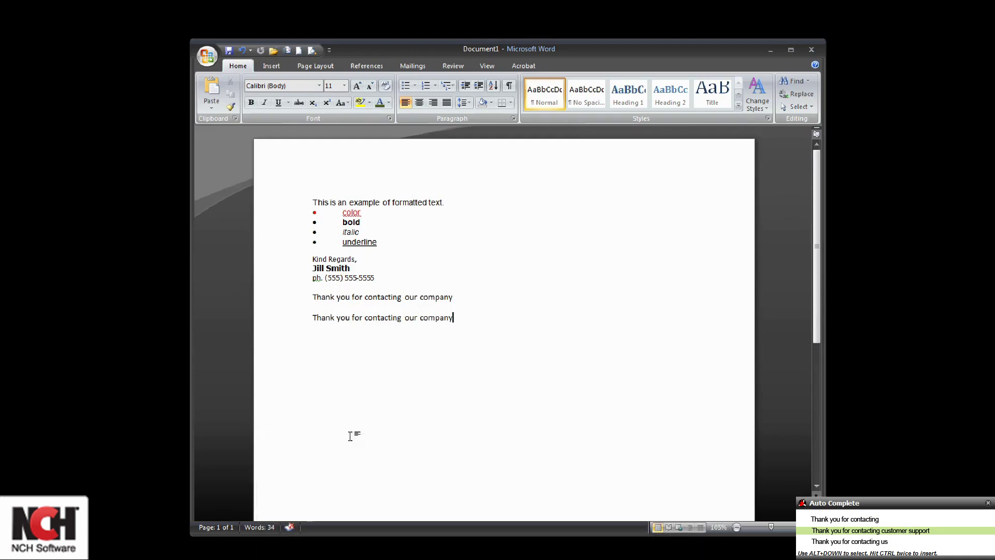
key(alt+Down)
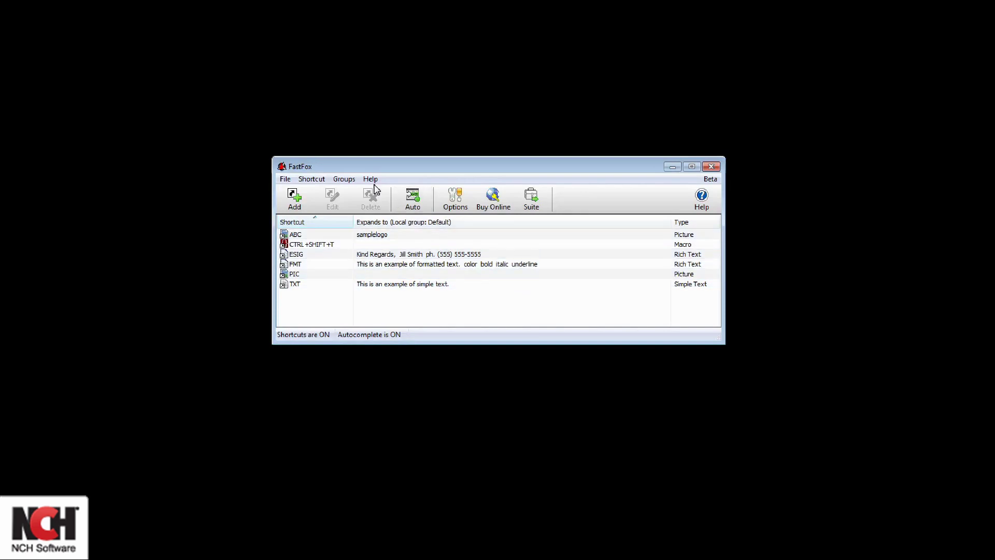
- Open FastFox's Help menu to view the help and support options
click(371, 179)
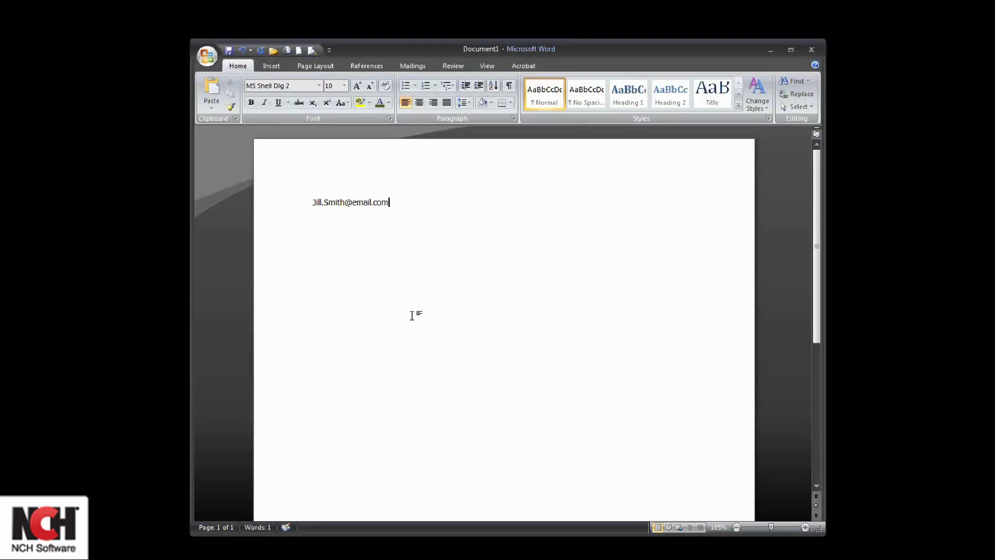
- Link the e-mail, then expand addr, name and thx on separate new lines
key(Return)
text(addr)
key(Return)
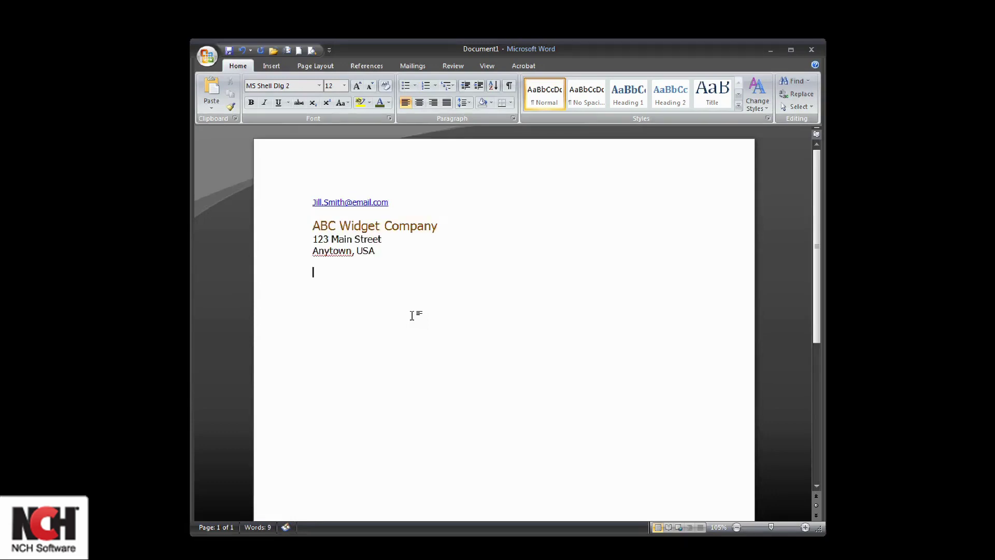
text(name)
key(Return)
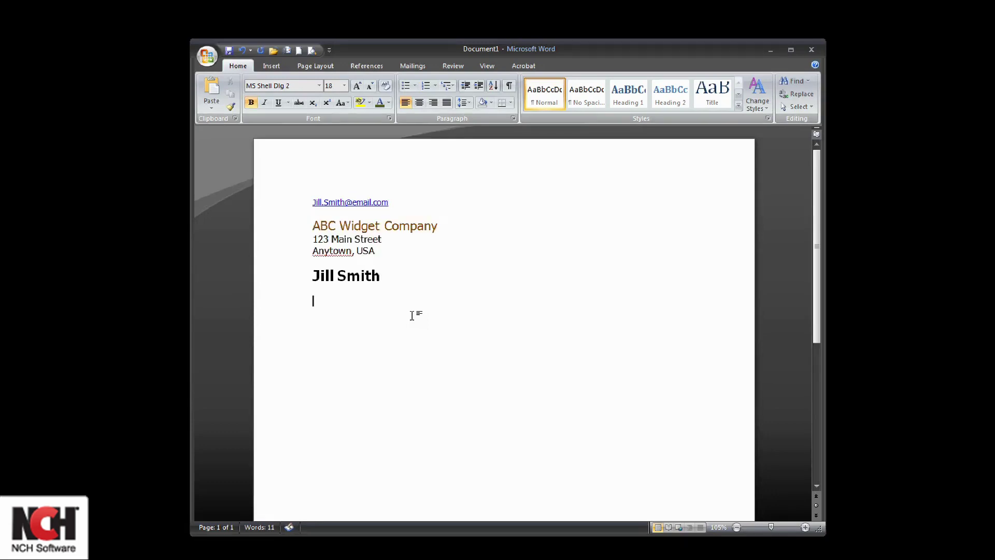
text(thx)
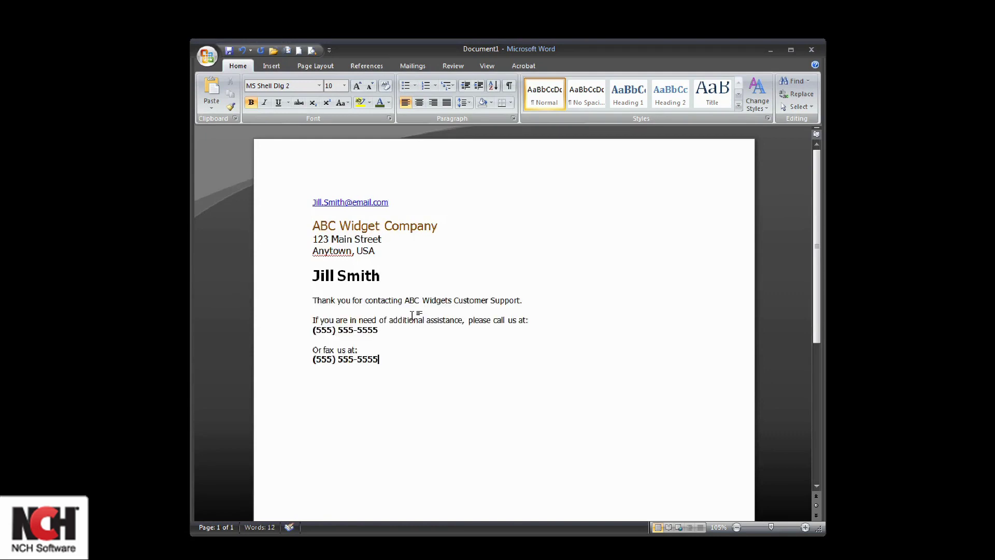